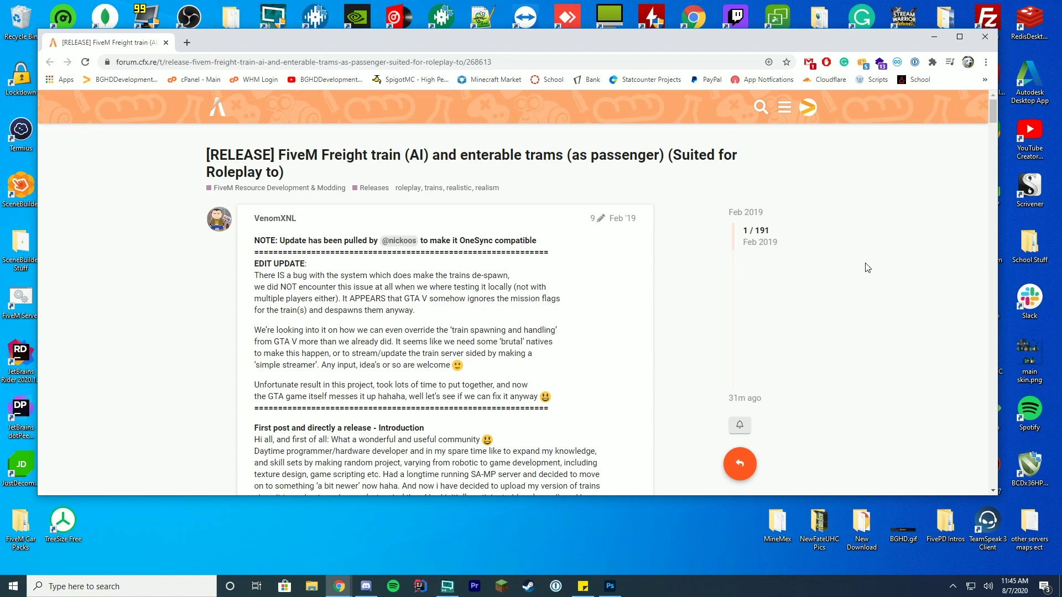
Scroll through the resource page and go to the author's GitHub page for XNL-FiveM-Trains-U3
scroll(240, 327, "down", 6)
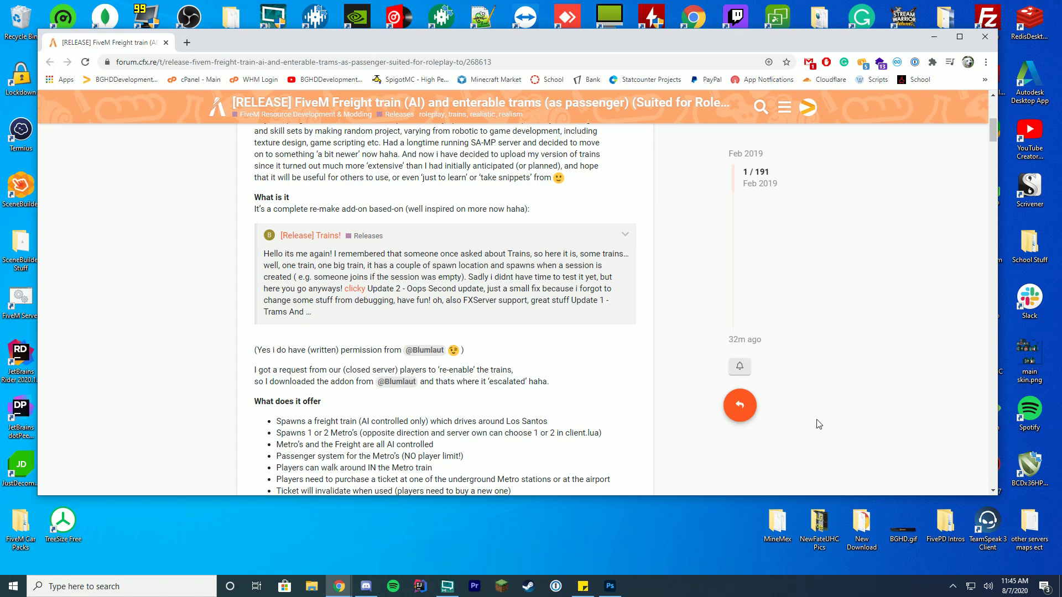
scroll(747, 404, "down", 9)
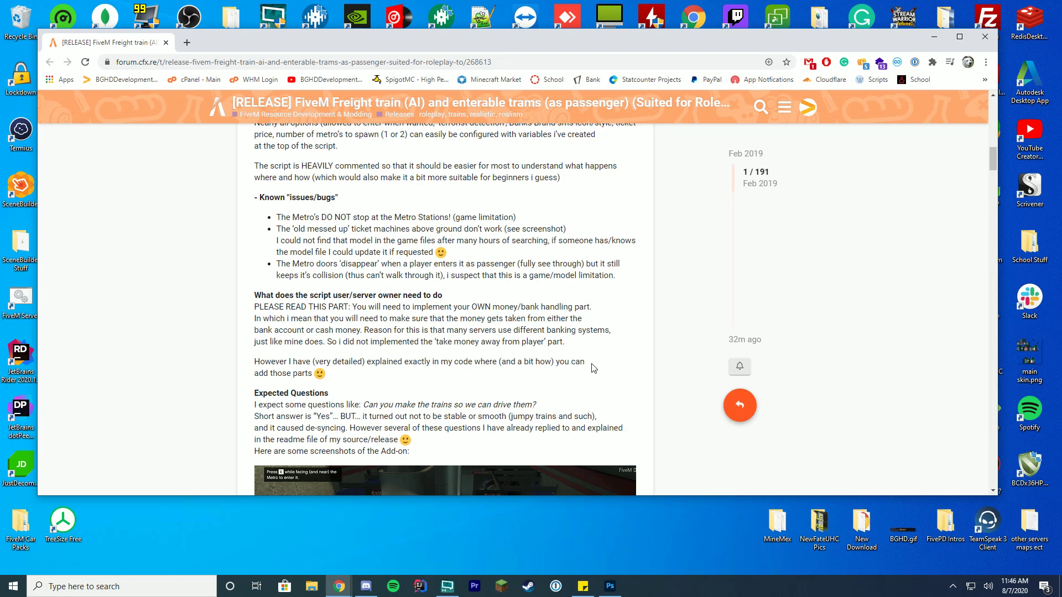
scroll(658, 358, "up", 10)
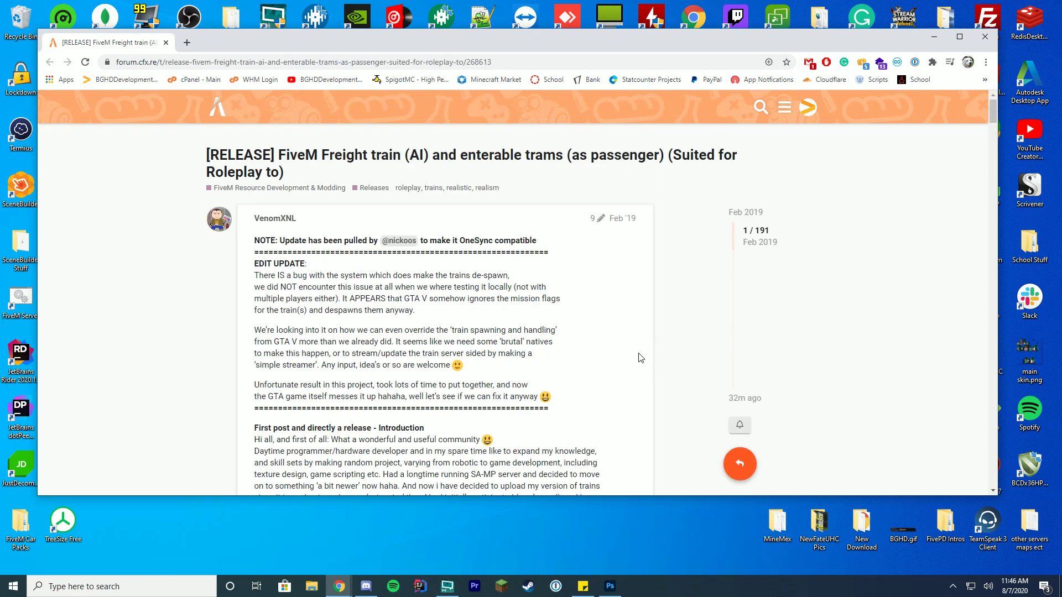
scroll(636, 358, "down", 8)
scroll(634, 356, "down", 15)
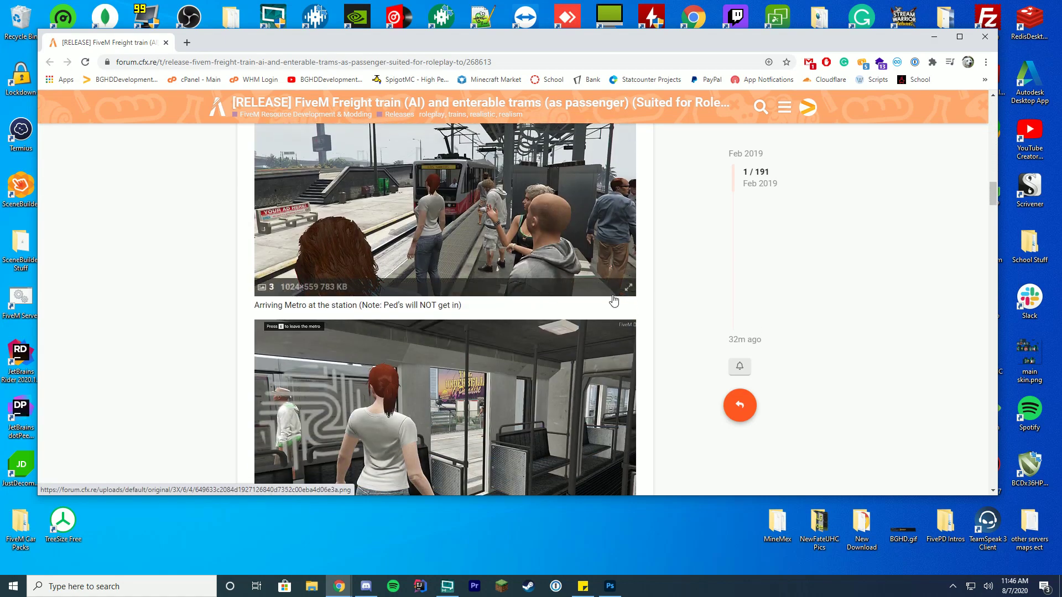
scroll(608, 299, "down", 3)
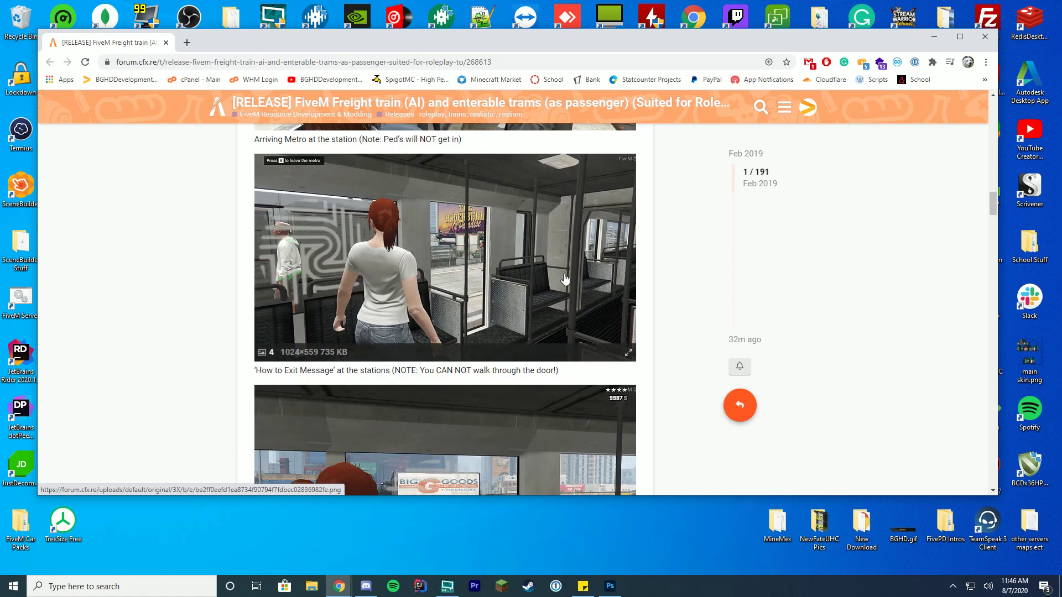
scroll(526, 266, "down", 8)
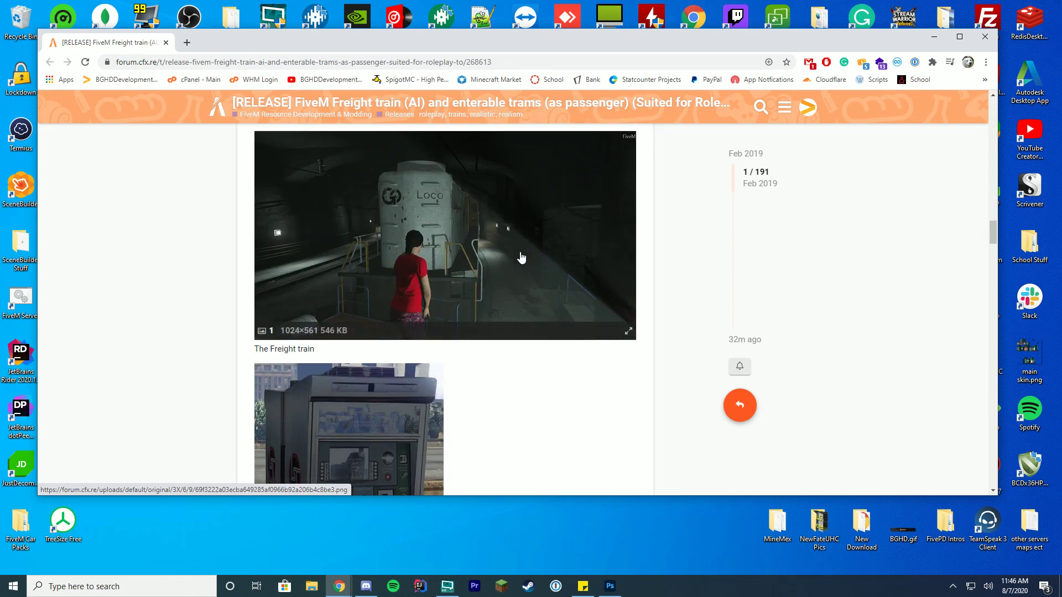
scroll(518, 256, "down", 2)
scroll(376, 243, "up", 2)
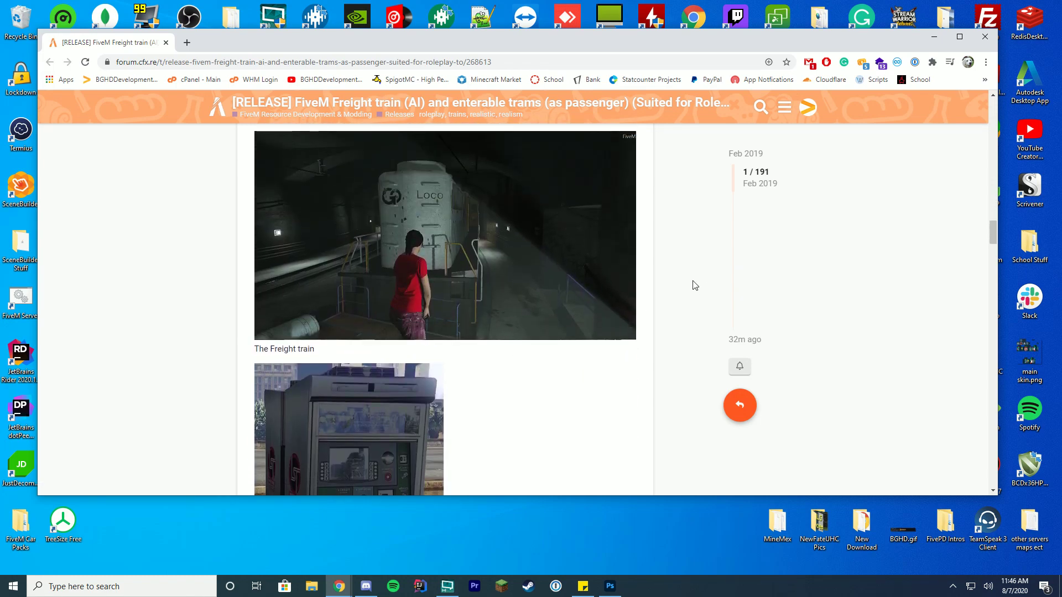
scroll(691, 283, "down", 7)
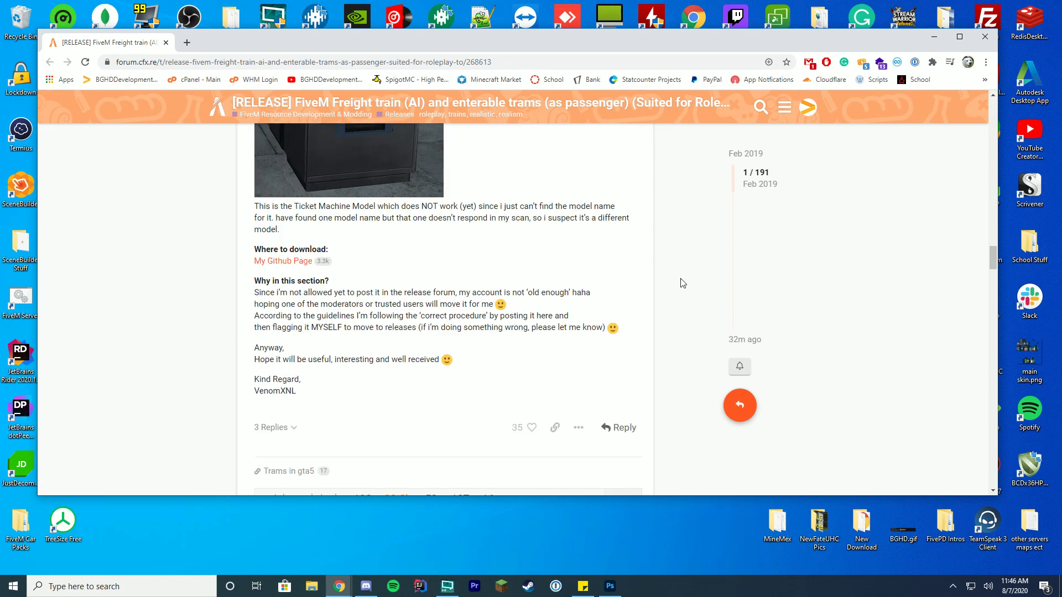
left_click_drag(265, 249, 339, 250)
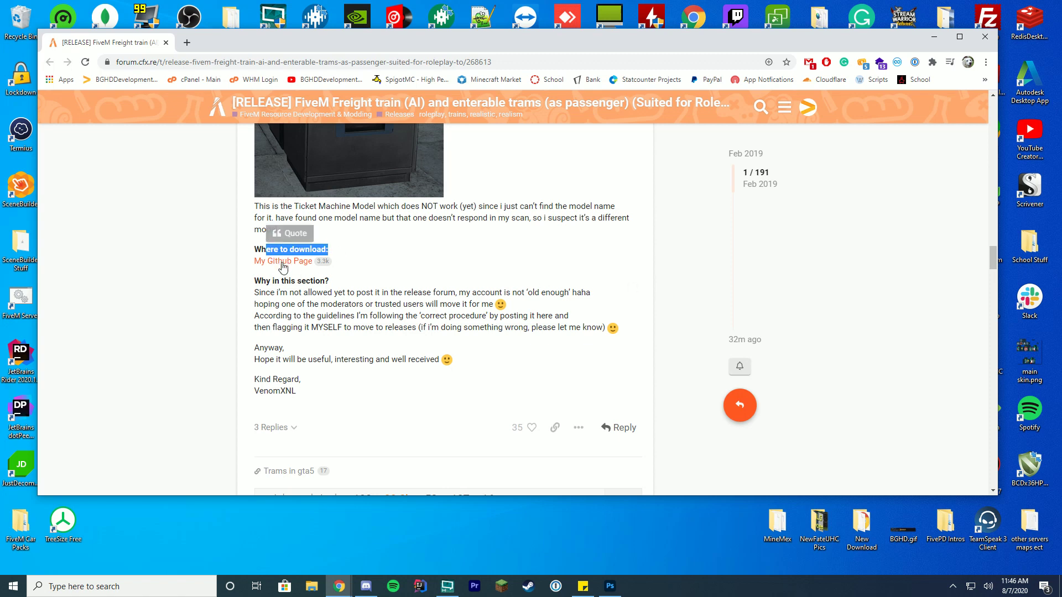
left_click(281, 266)
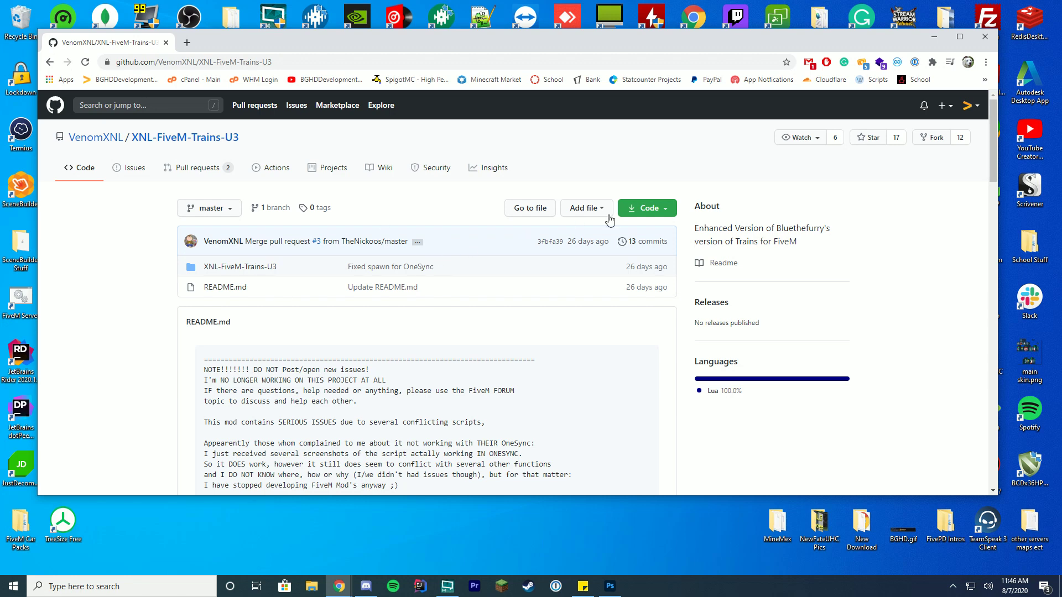
Download the repository's master ZIP and open it from Chrome's download bar
left_click(650, 209)
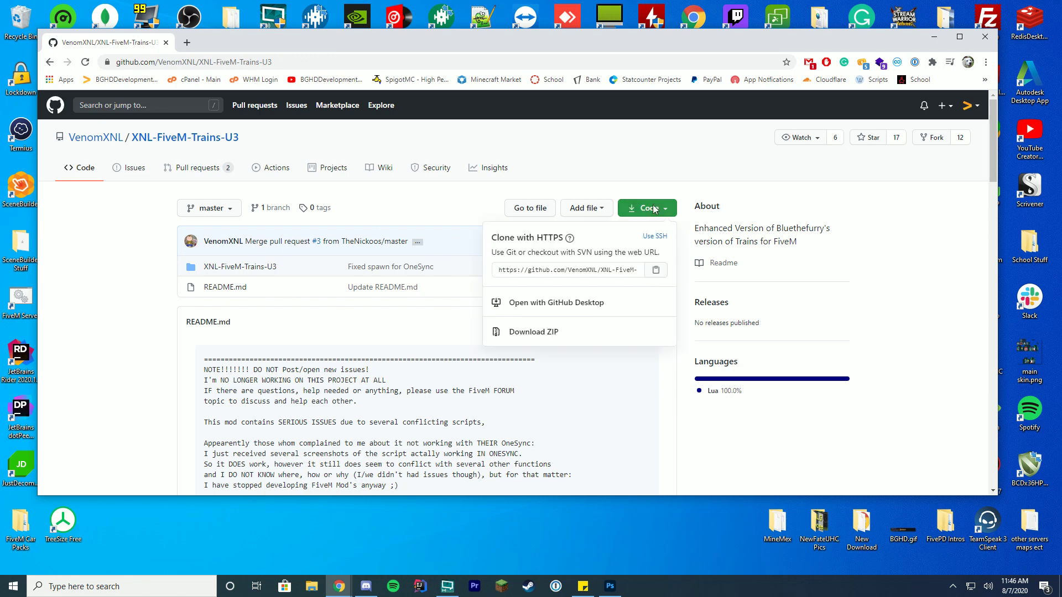
left_click(542, 333)
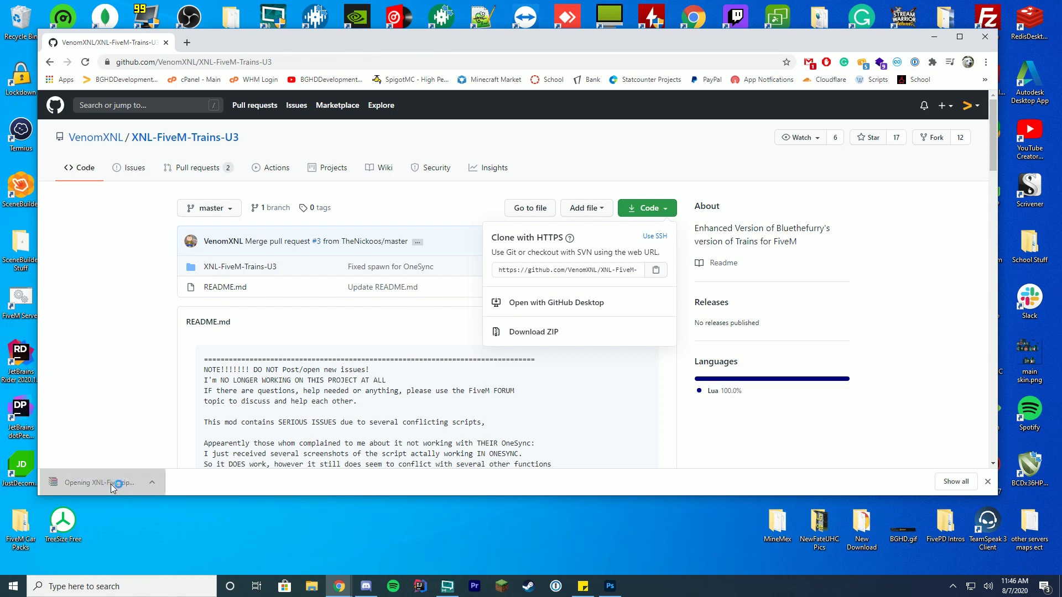
left_click(110, 483)
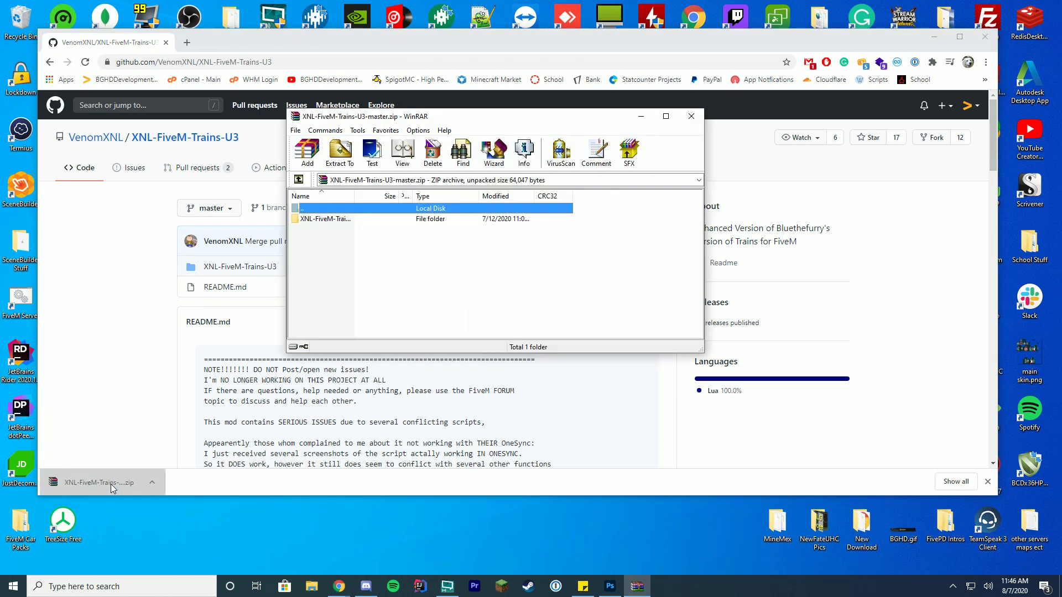
Check the contents of the XNL-FiveM-Trains-U3-master and XNL-FiveM-Trains-U3 folders in WinRAR, then minimize Chrome
double_click(339, 219)
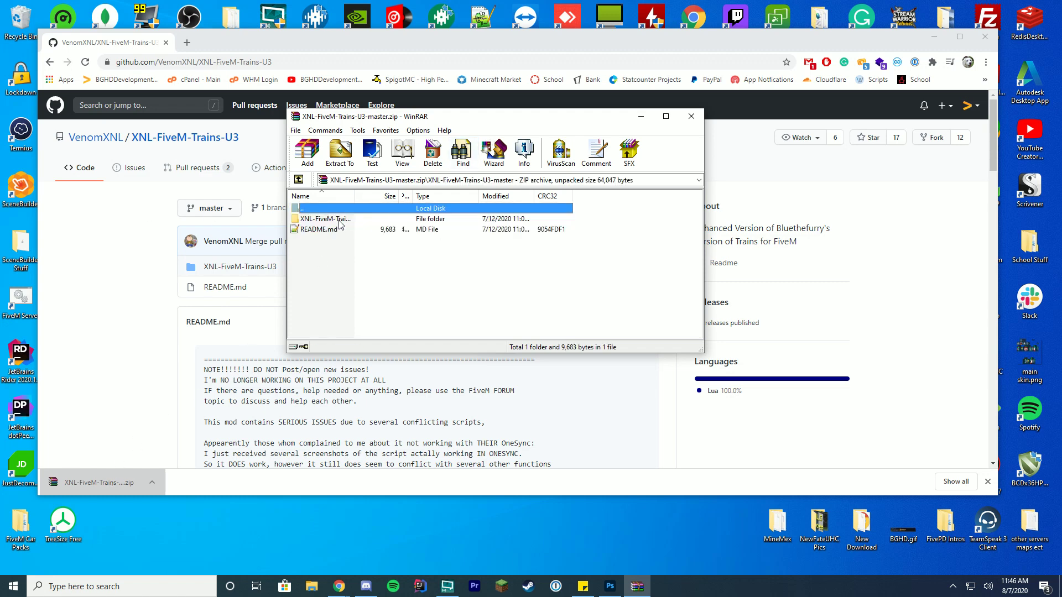
double_click(321, 208)
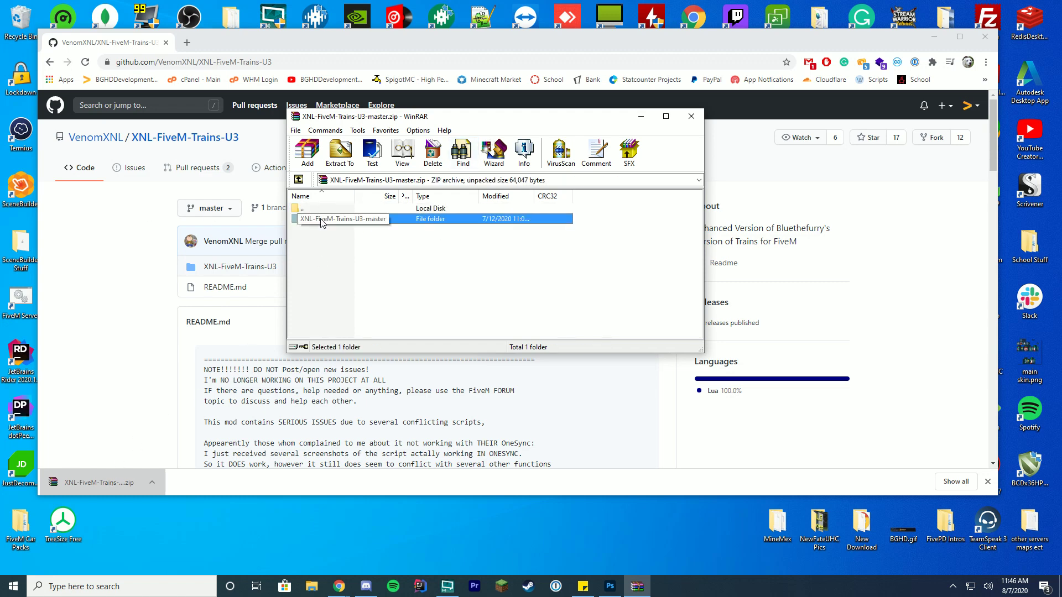
double_click(322, 219)
double_click(327, 219)
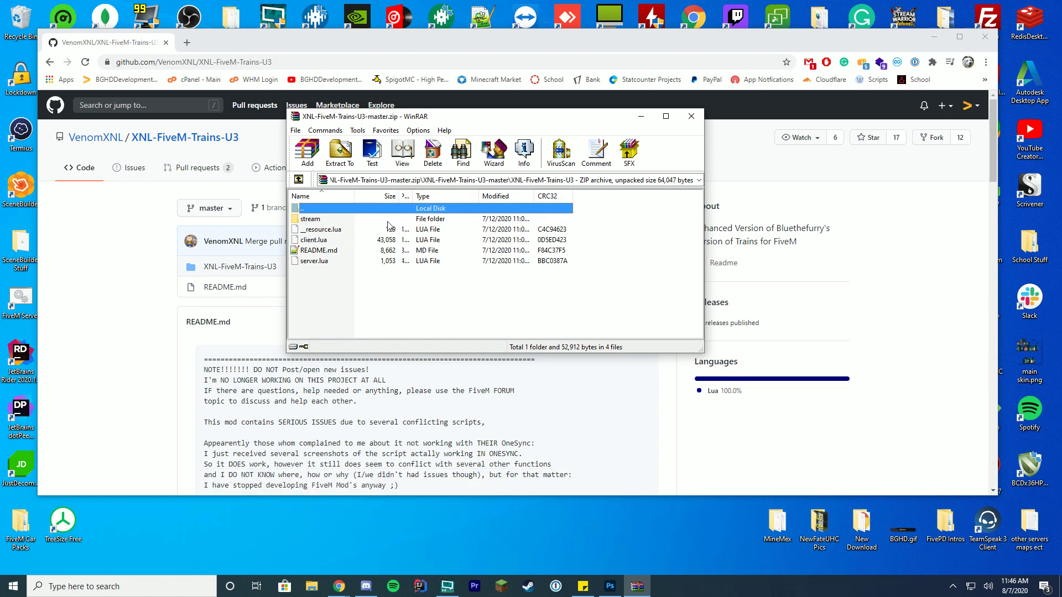
double_click(344, 209)
left_click(934, 36)
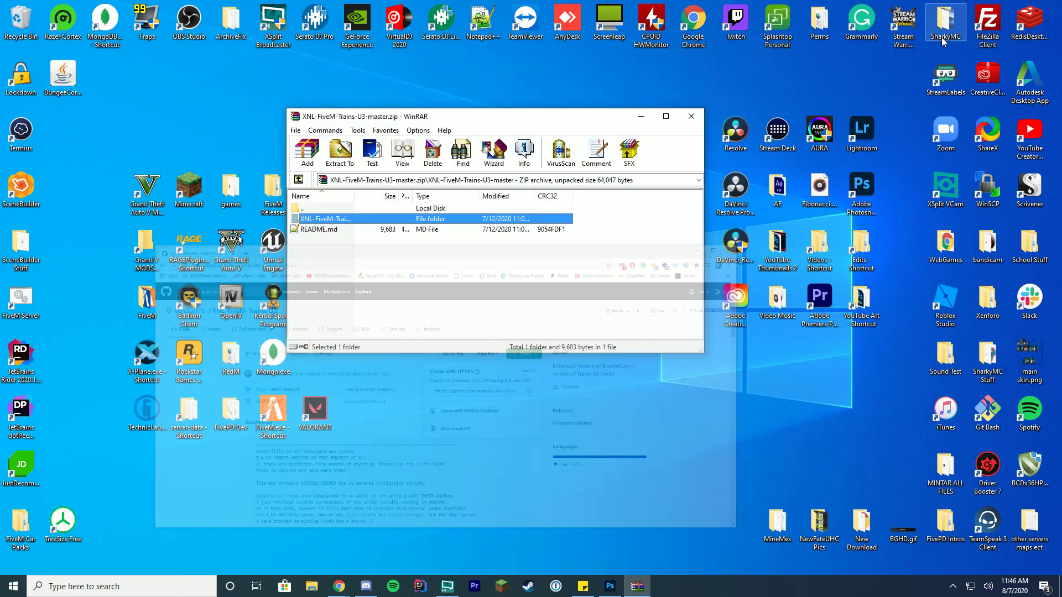
Place the WinRAR and server-data windows side by side and go into the resources folder
left_click_drag(448, 126, 713, 119)
left_click(201, 414)
left_click_drag(728, 168, 220, 114)
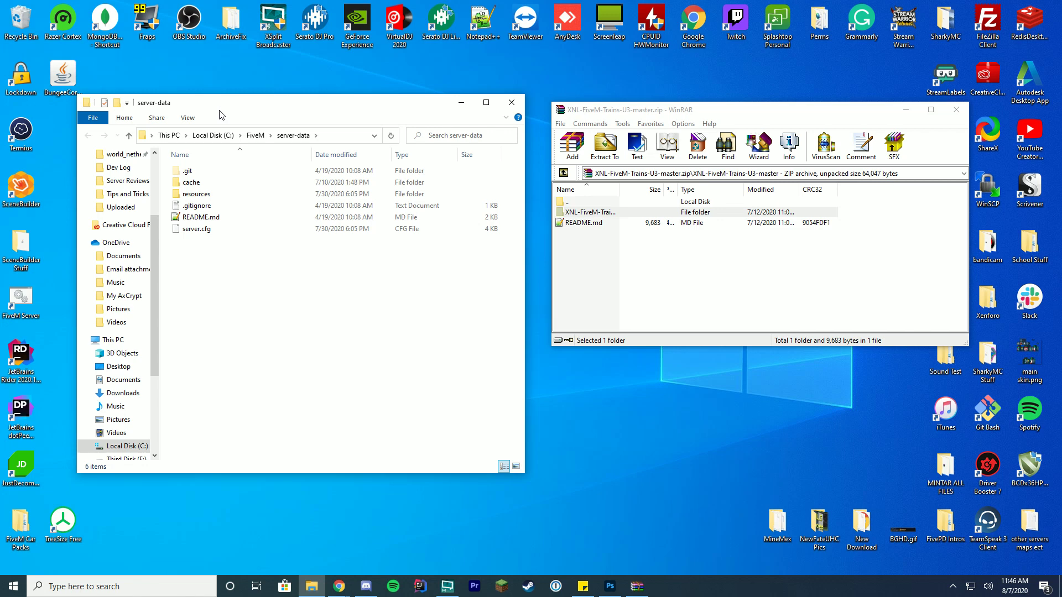
double_click(210, 198)
Drag the XNL-FiveM-Trains-U3 folder from the archive into the resources folder
left_click(597, 288)
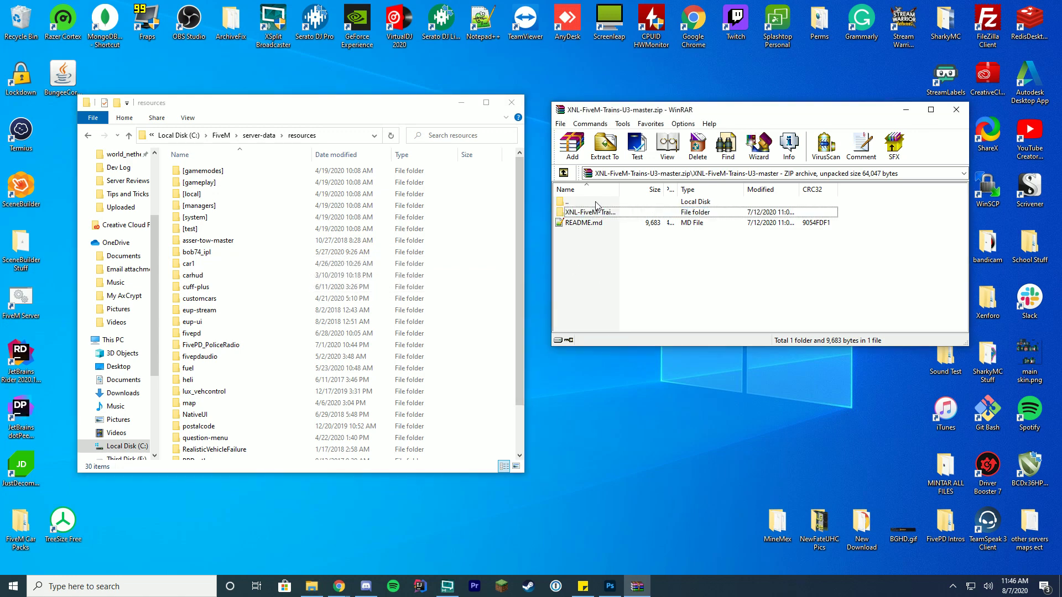
double_click(572, 203)
left_click(634, 254)
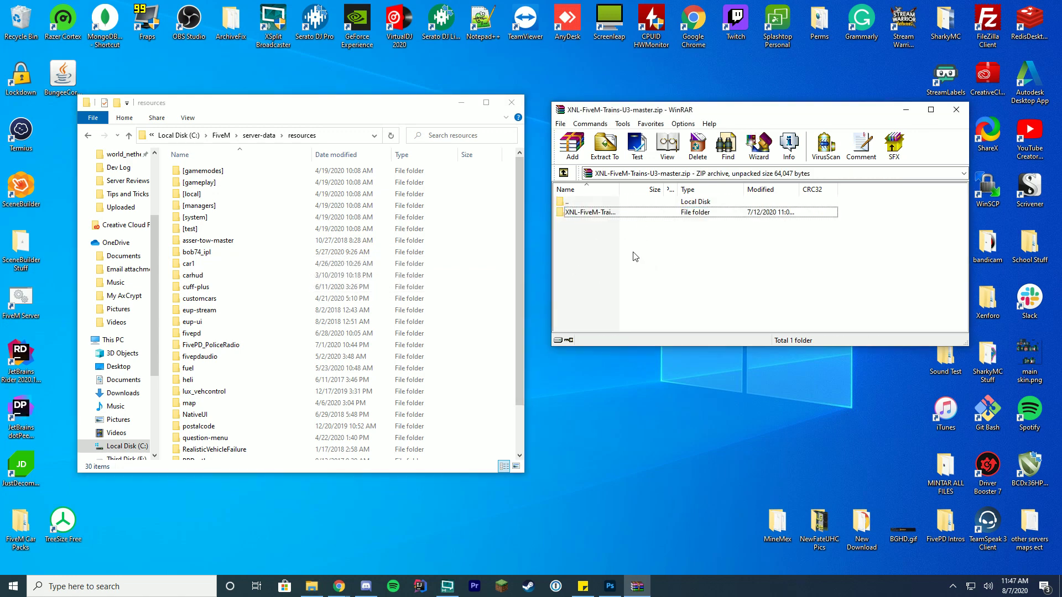
double_click(606, 215)
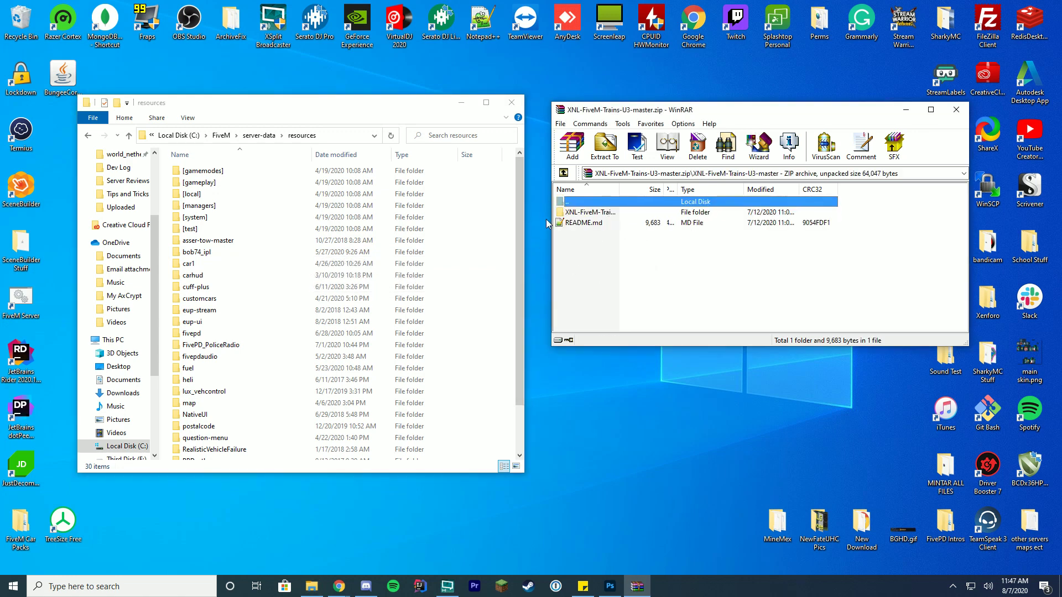
left_click_drag(594, 216, 514, 210)
double_click(586, 214)
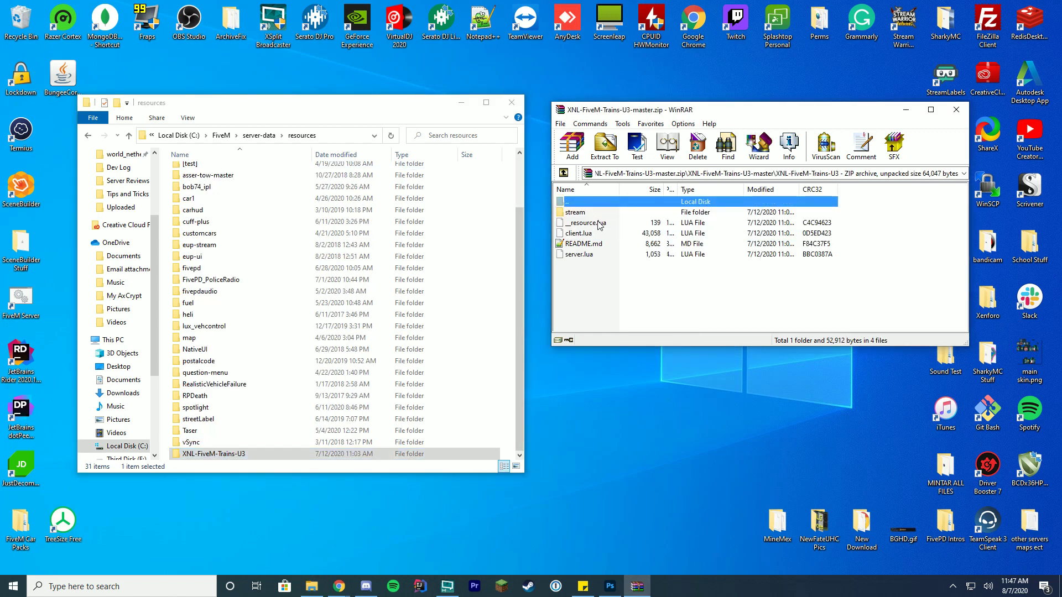
left_click(589, 246)
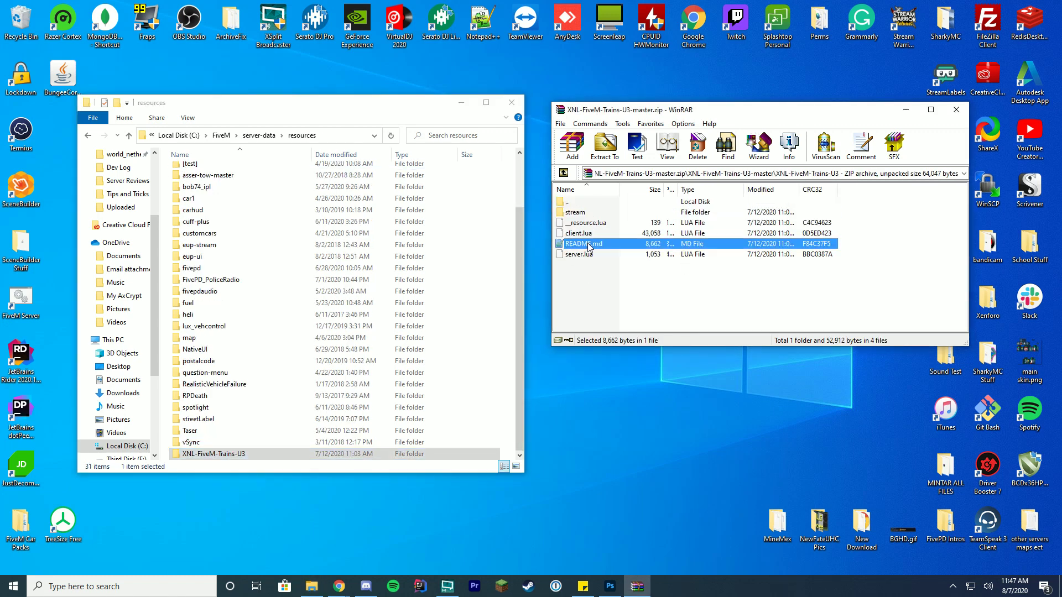
left_click(578, 215)
double_click(580, 203)
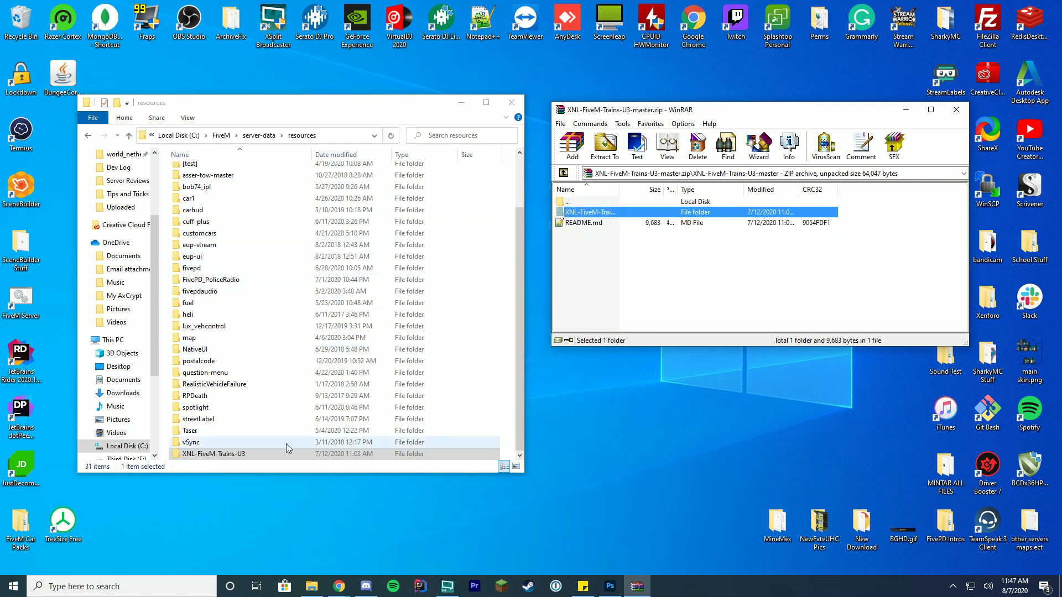
Confirm the new folder in resources, go back to server-data and bring up server.cfg's edit options
left_click(233, 457)
right_click(233, 457)
left_click(114, 432)
key("ctrl+c")
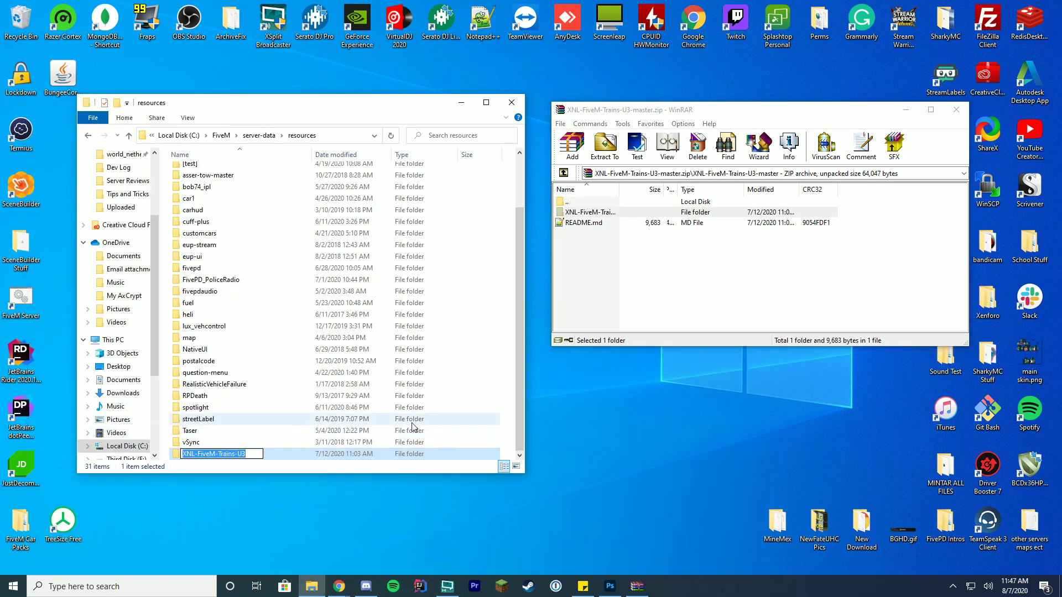
left_click(505, 448)
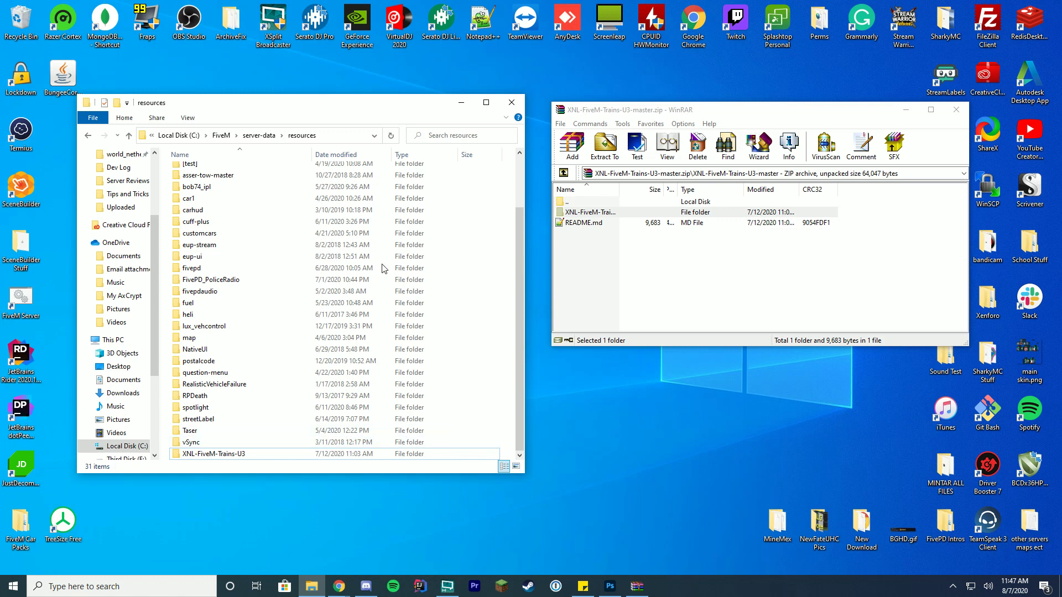
left_click(257, 136)
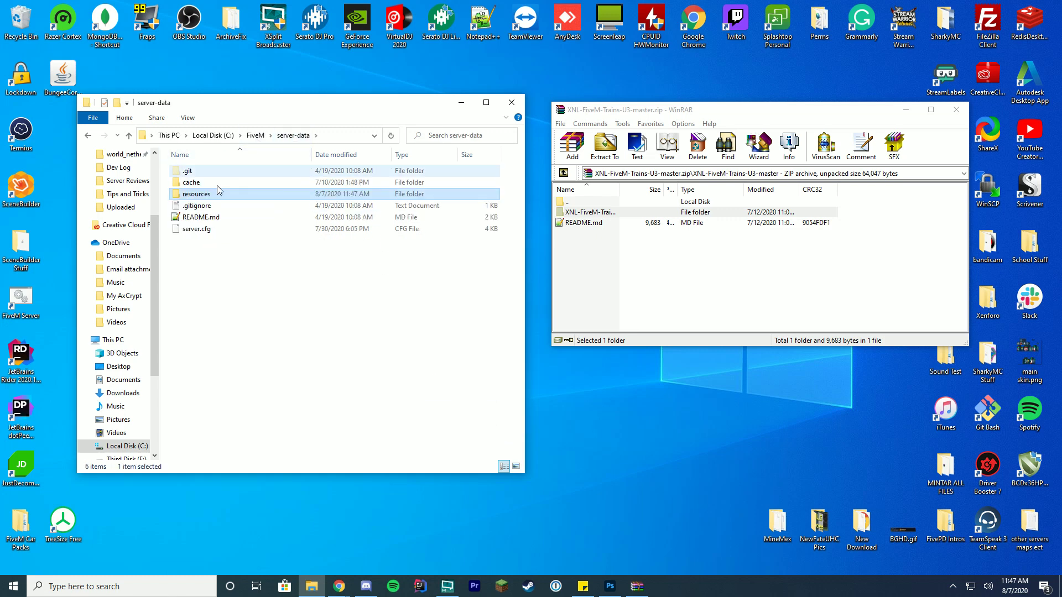
right_click(198, 229)
Add 'ensure XNL-FiveM-Trains-U3' as line 38 of server.cfg in Notepad++, then save and close
left_click(143, 276)
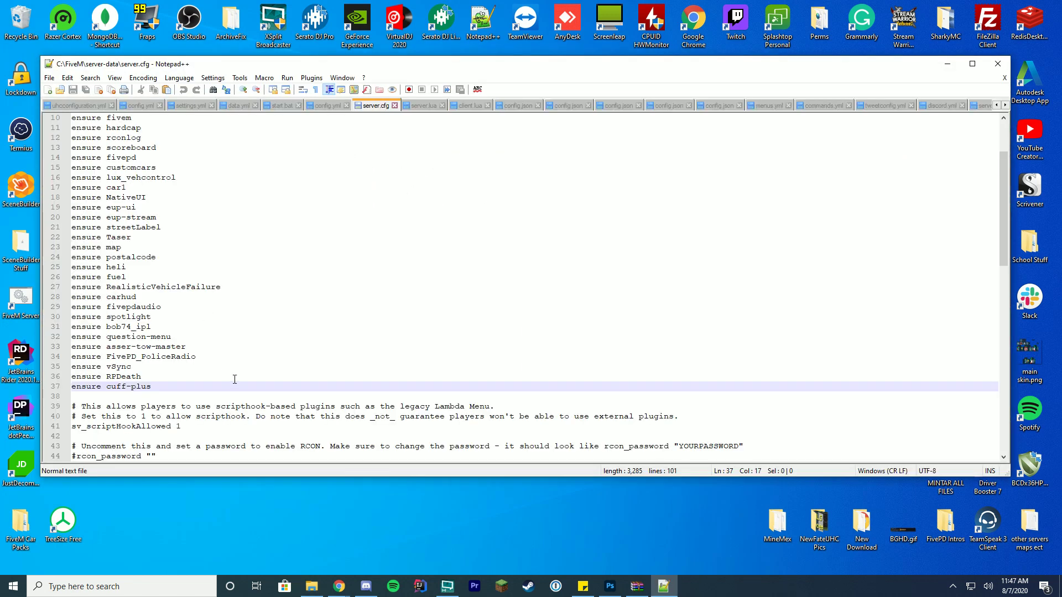
key("Return")
type("ensure")
key("ctrl+v")
scroll(113, 219, "up", 2)
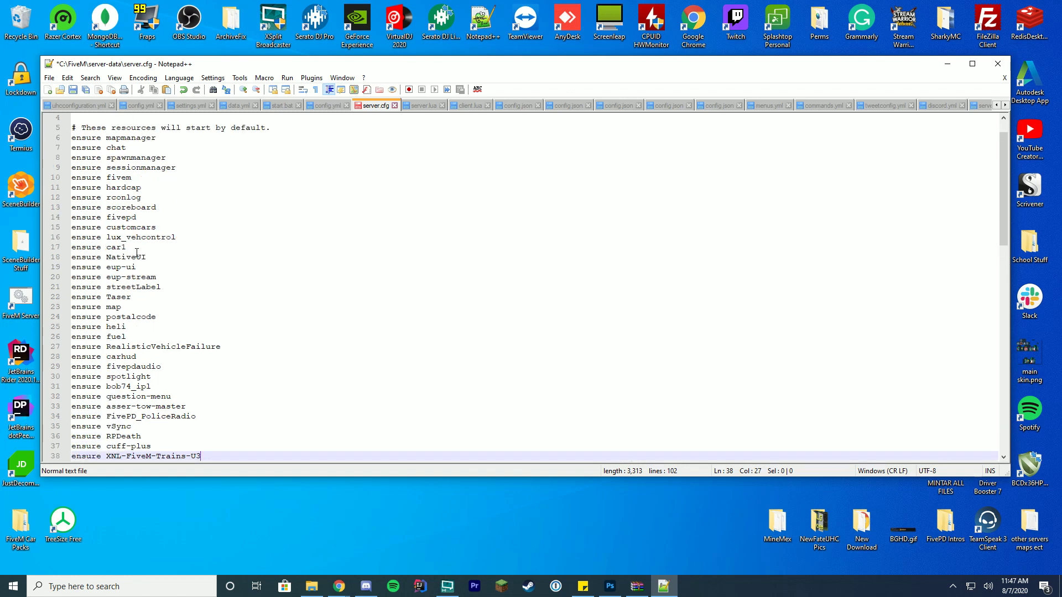
scroll(138, 316, "down", 1)
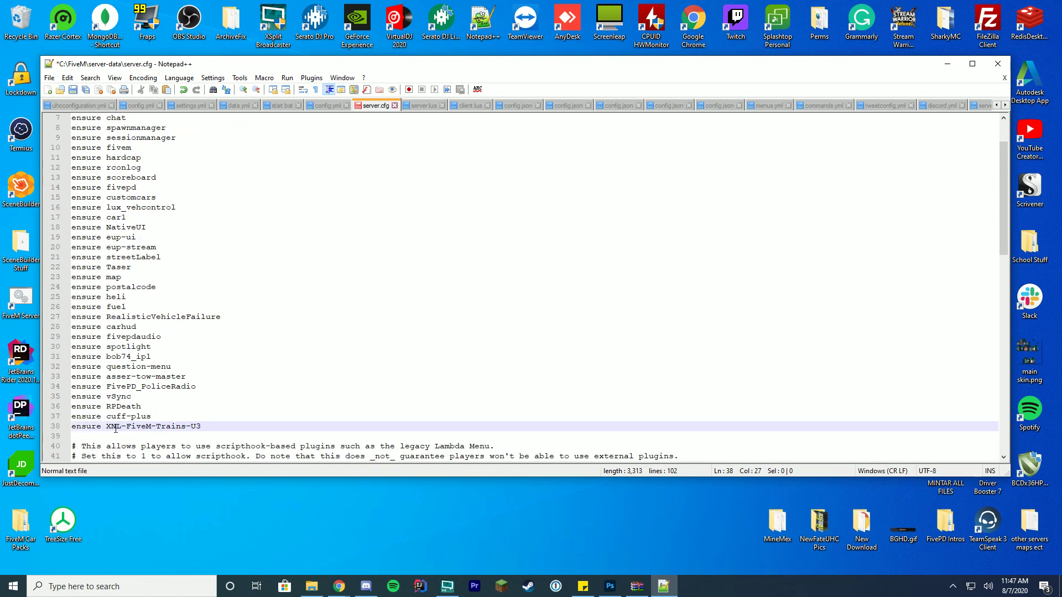
left_click_drag(106, 426, 216, 427)
left_click(235, 427)
key("ctrl+s")
left_click(998, 64)
Start the FiveM Server shortcut, close Explorer and WinRAR, and position the server console
double_click(20, 299)
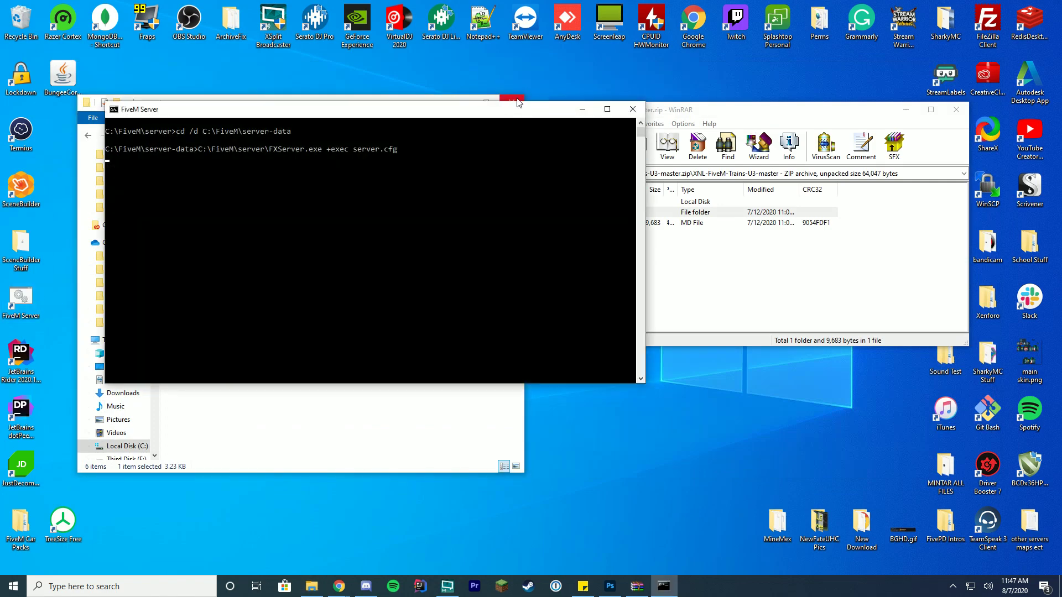
left_click(513, 100)
left_click(955, 109)
left_click_drag(155, 109, 359, 110)
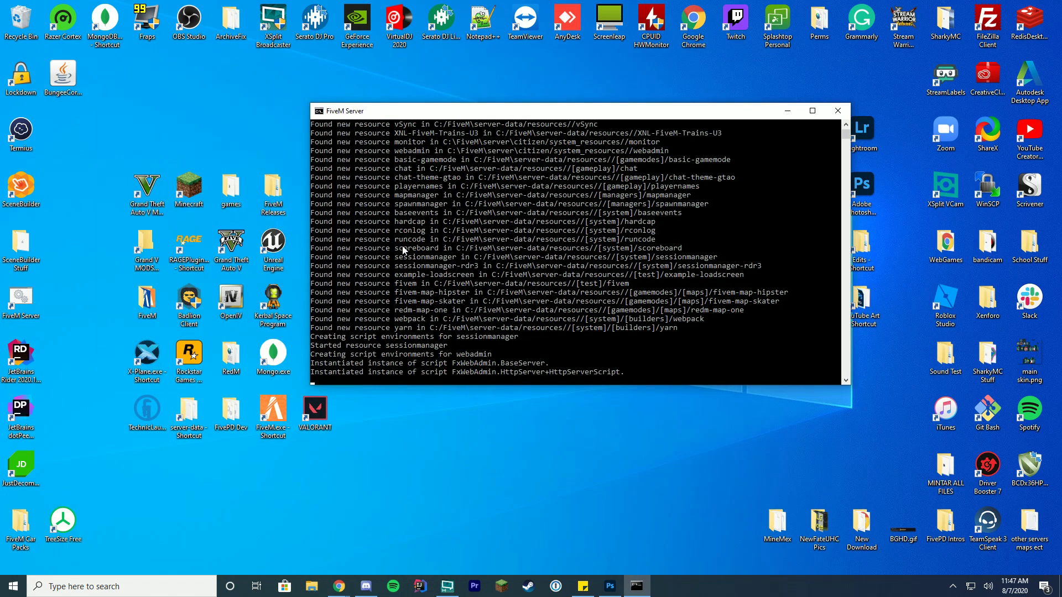
left_click_drag(542, 111, 636, 72)
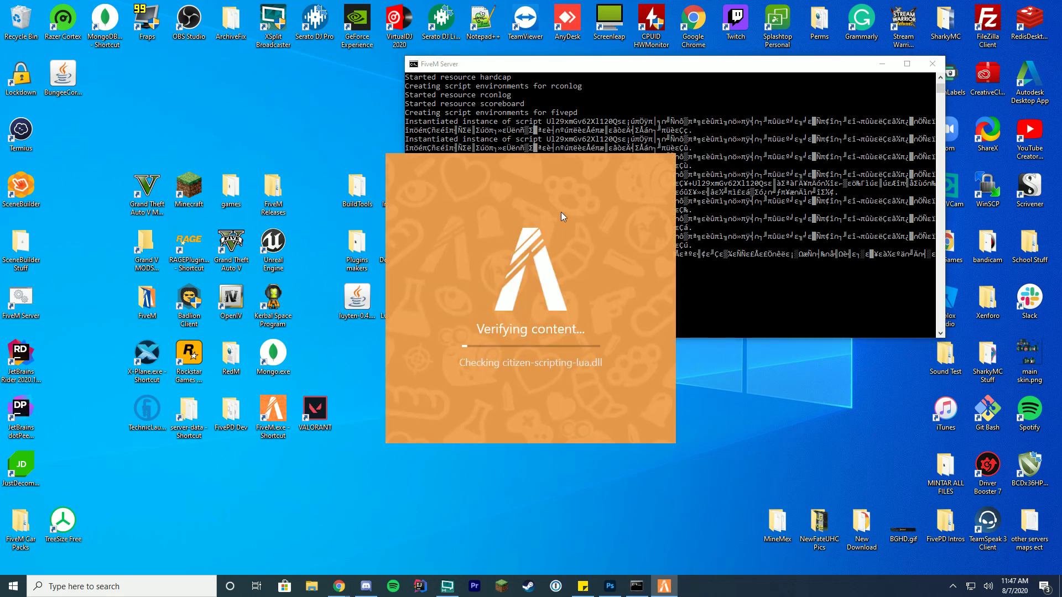
left_click_drag(628, 73, 705, 48)
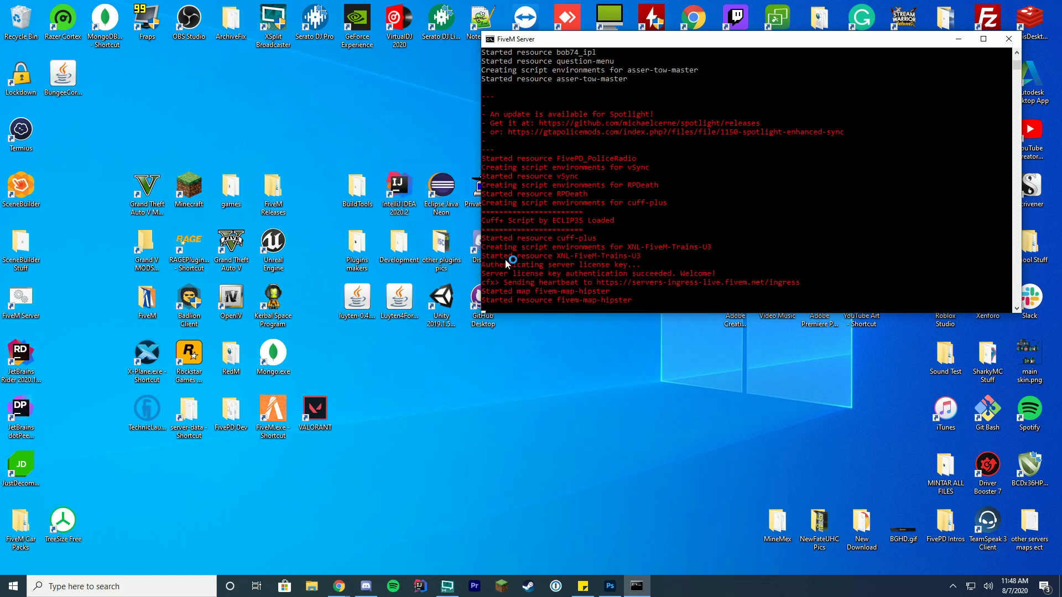
left_click(958, 39)
left_click(637, 585)
Minimize the FiveM server console to clear the desktop
left_click(958, 38)
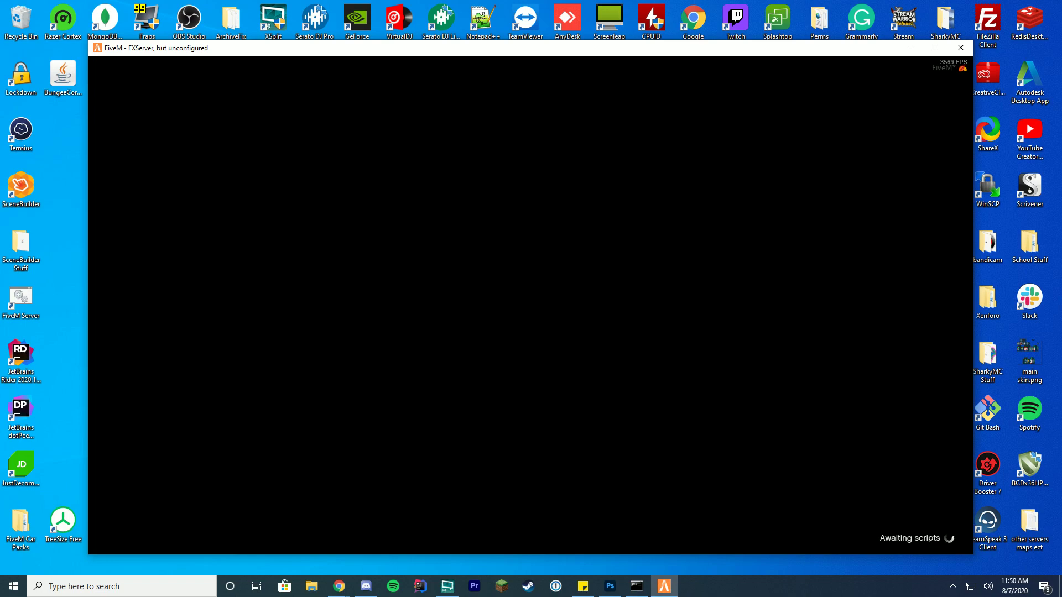
Walk up the Alamo Sea dock, turn on noclip with F2, and fly fast to the Strawberry tram tracks
key("w")
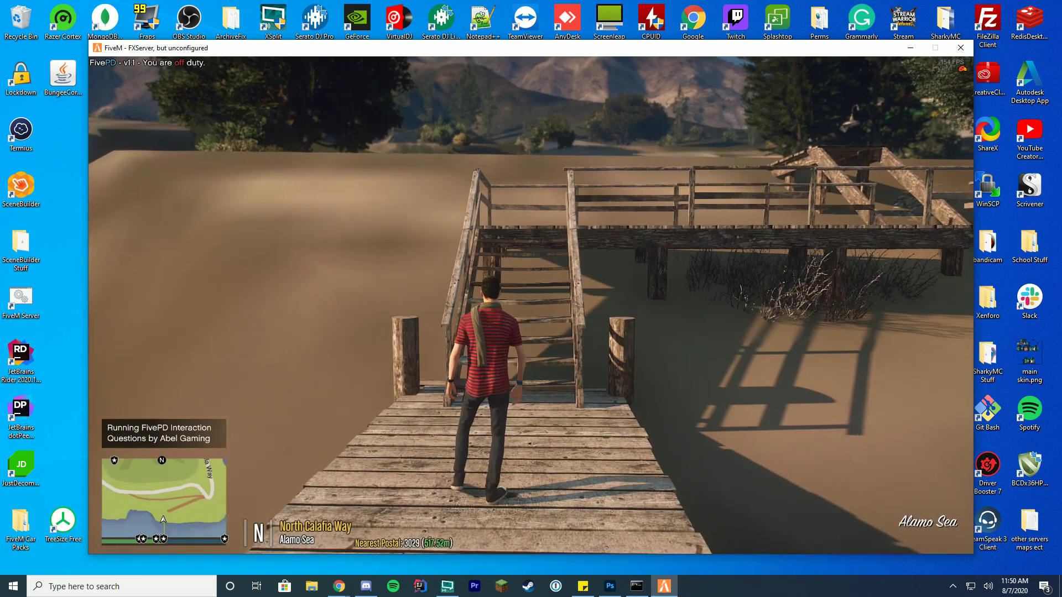
key("w")
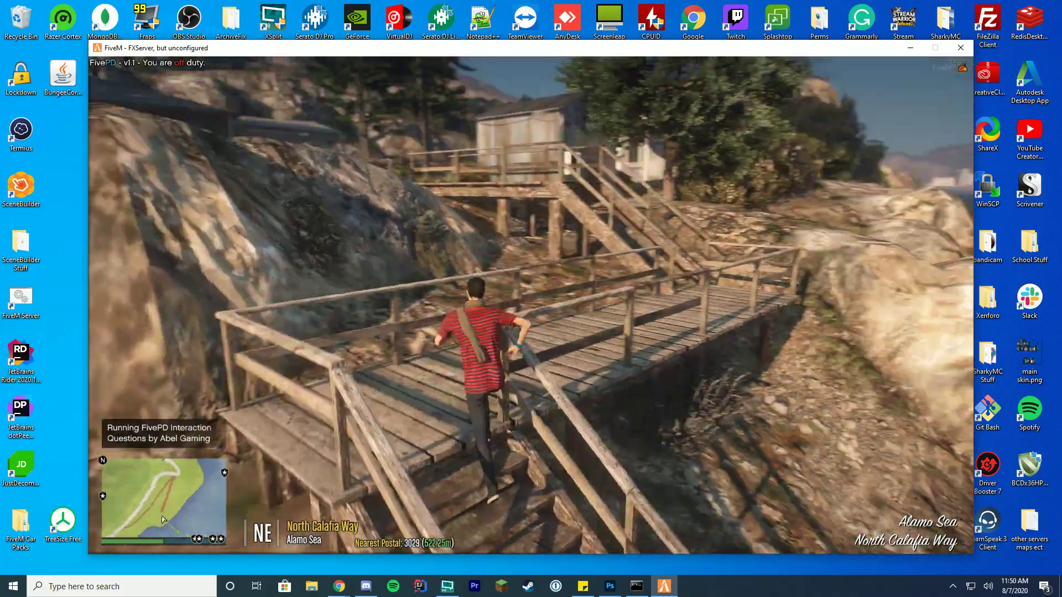
key("w")
key("F2")
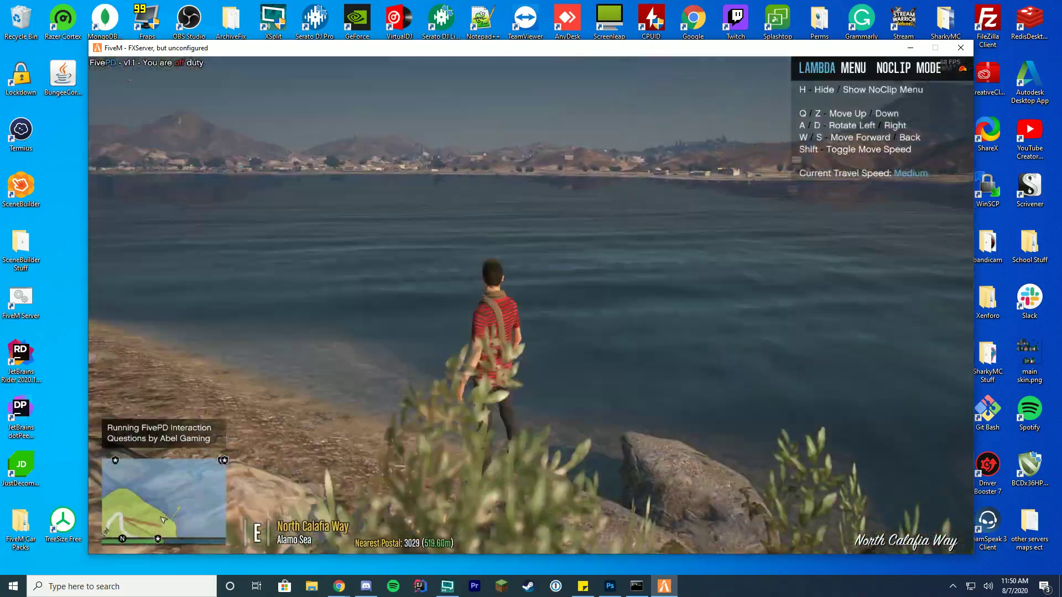
key("w")
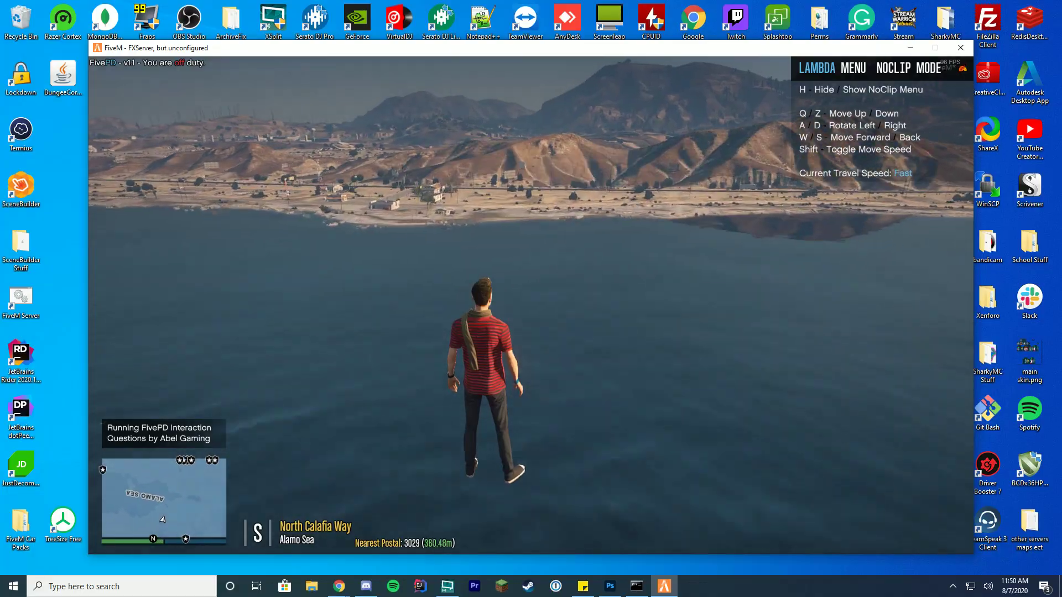
key("shift")
key("w")
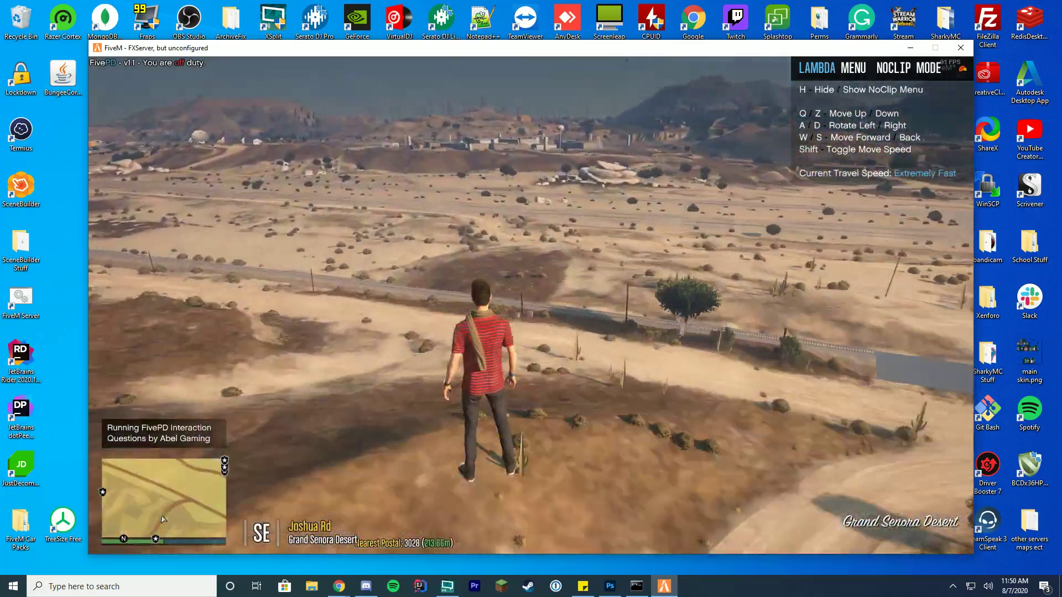
key("w")
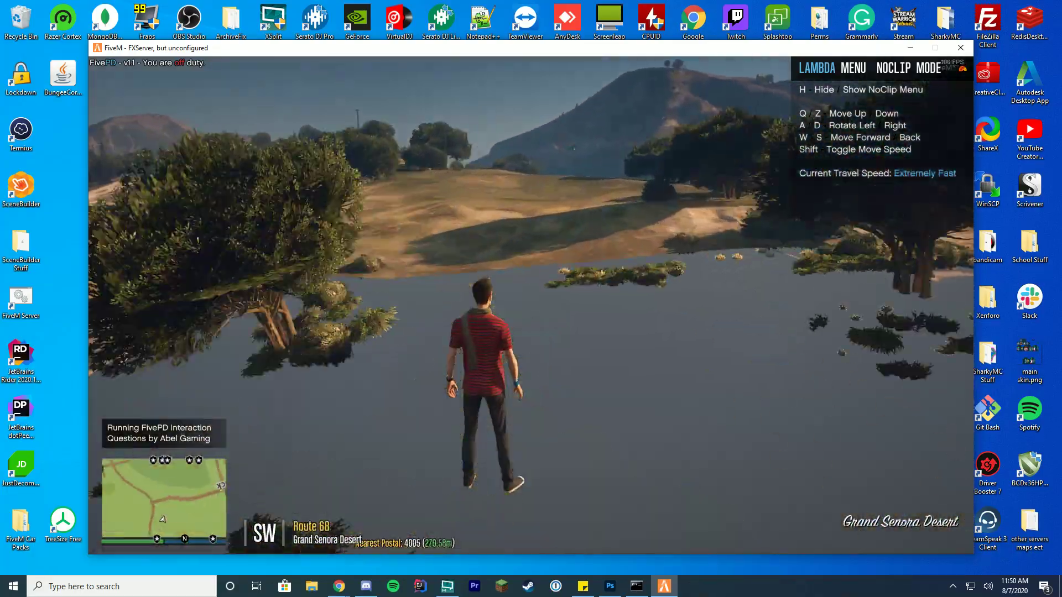
key("shift")
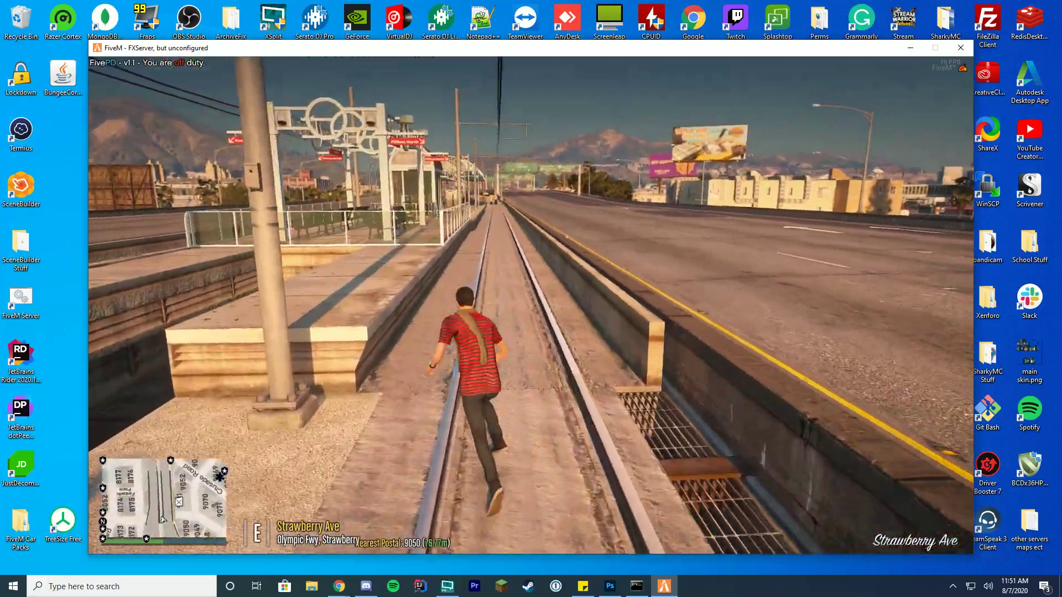
Sprint along the tram tracks, then noclip along the rails and rise out of the tunnel near Carson Ave
key("w")
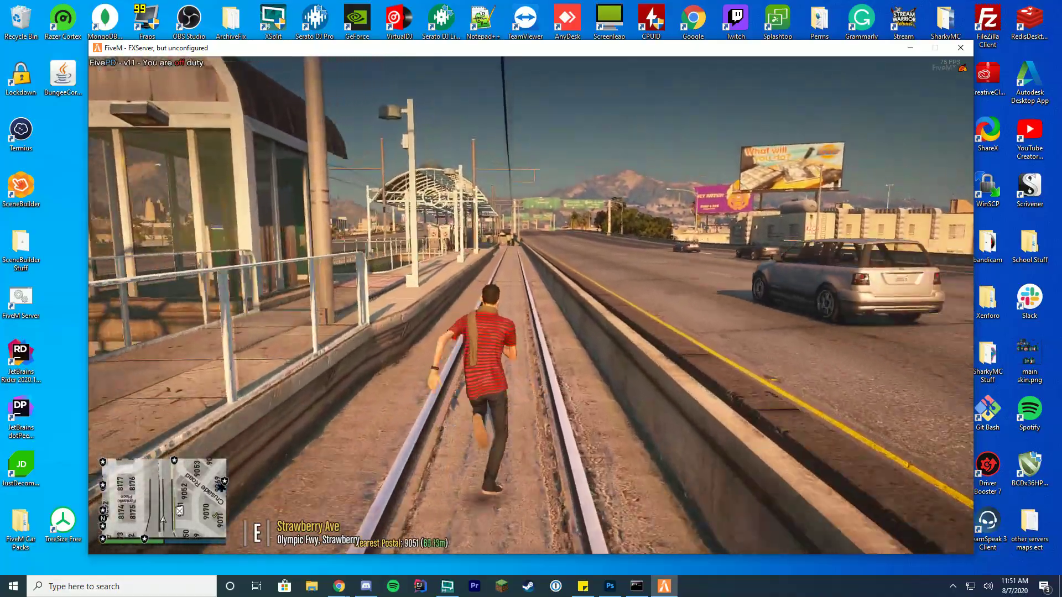
key("w")
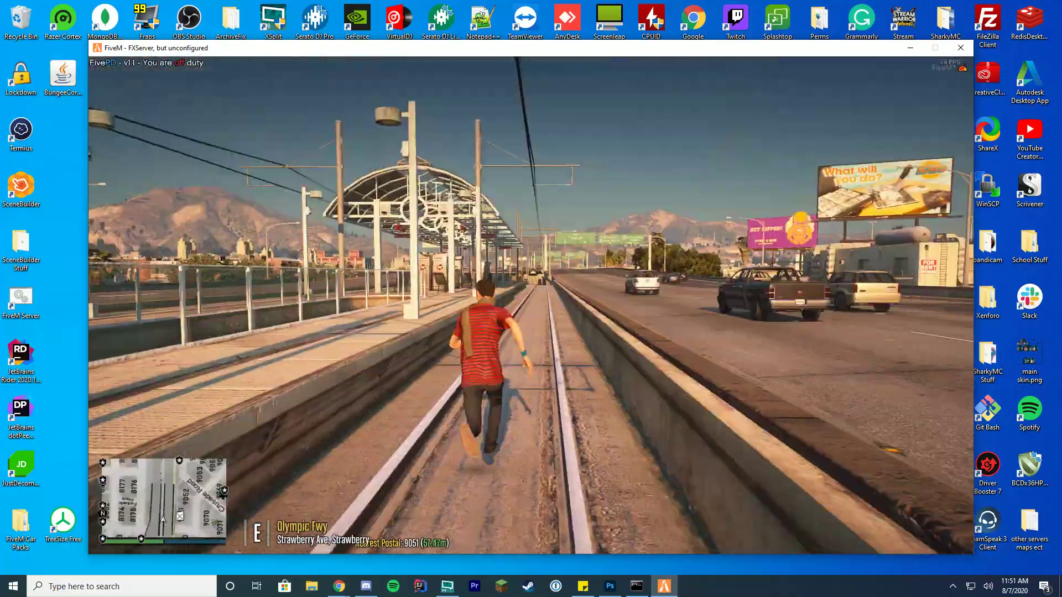
key("w")
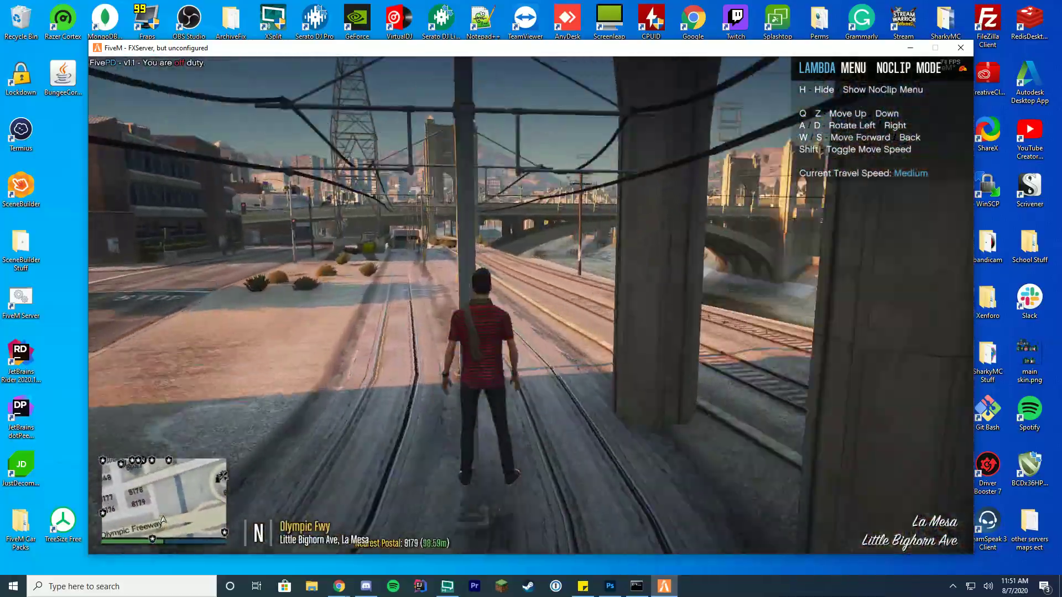
key("w")
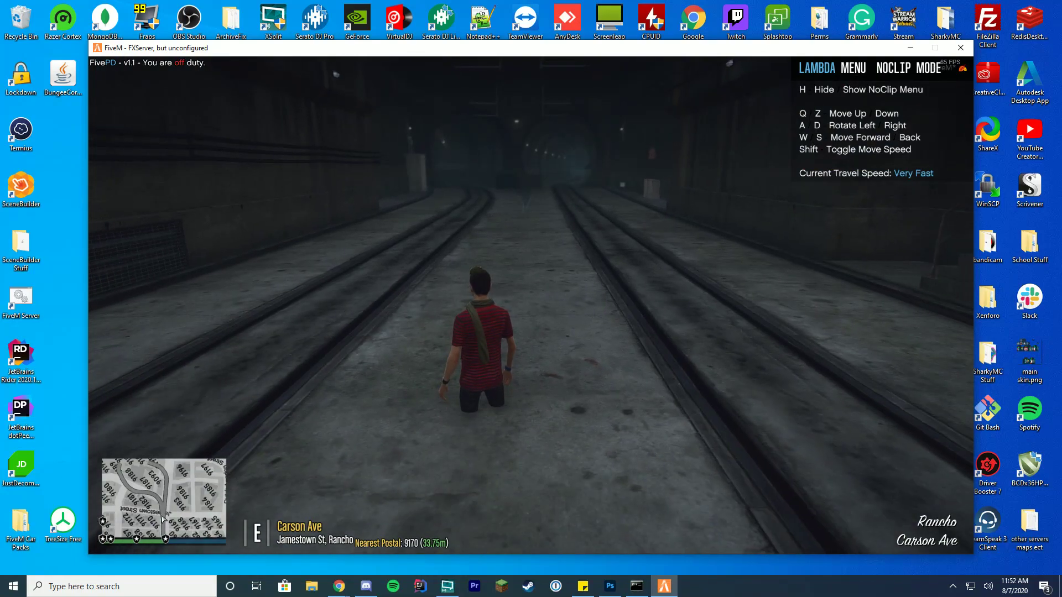
key("q")
key("d")
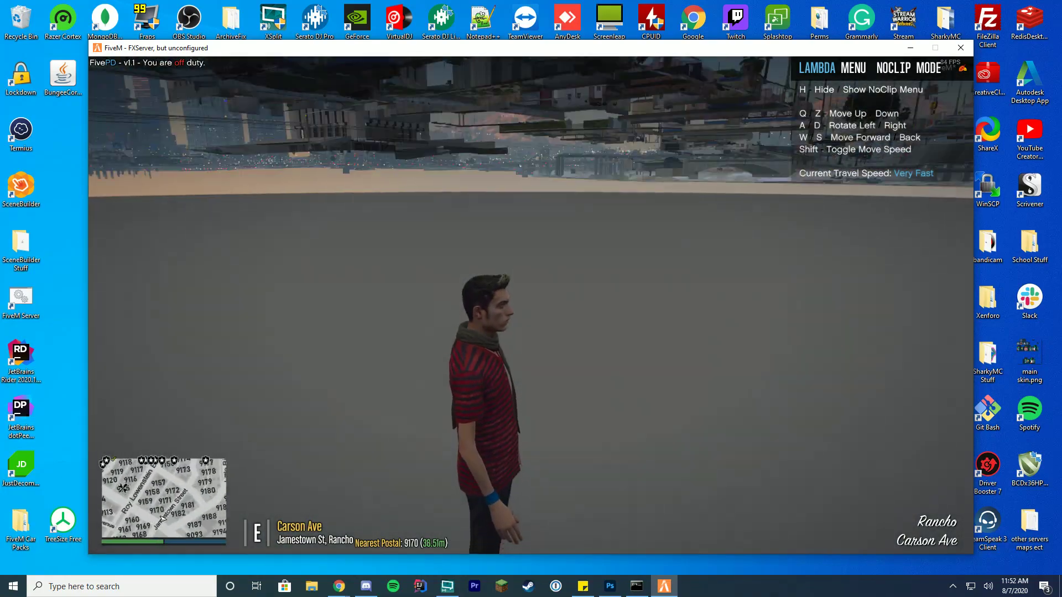